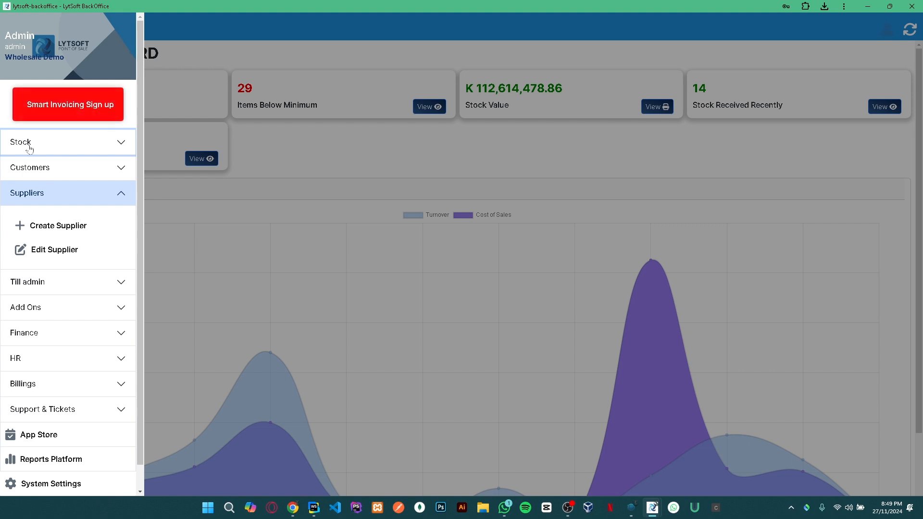
Step: Start sending stock through Stock Transfer, with Restaurant Demo as the receiving store
{"action": "left_click", "coordinate": [43, 146]}
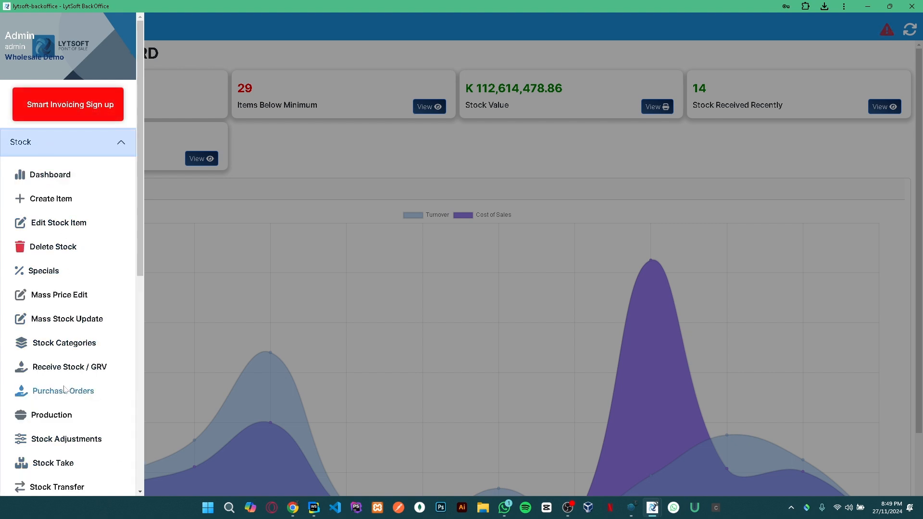
{"action": "scroll", "coordinate": [53, 463], "scroll_direction": "down", "scroll_amount": 5}
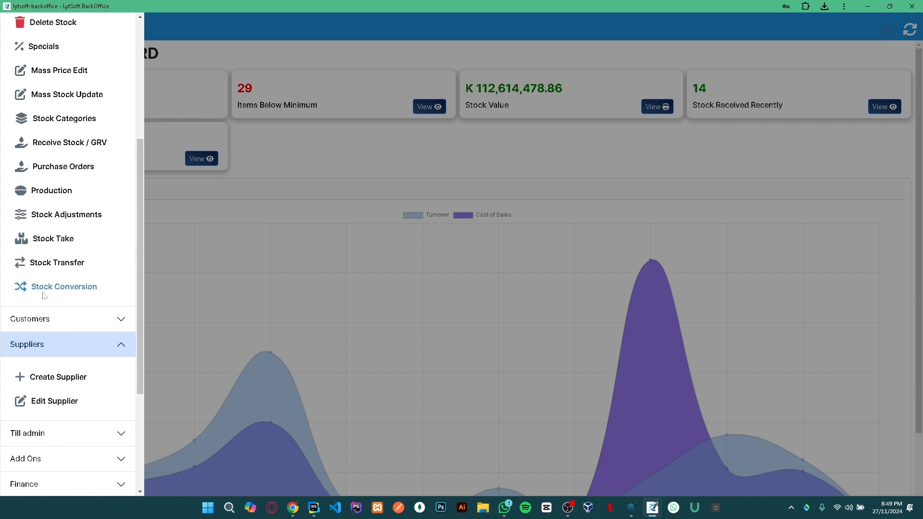
{"action": "left_click", "coordinate": [57, 263]}
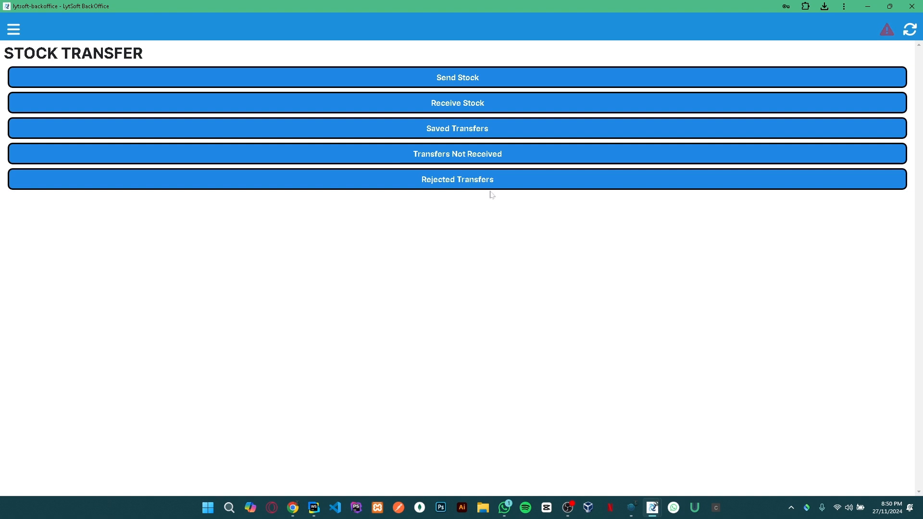
{"action": "left_click", "coordinate": [463, 82]}
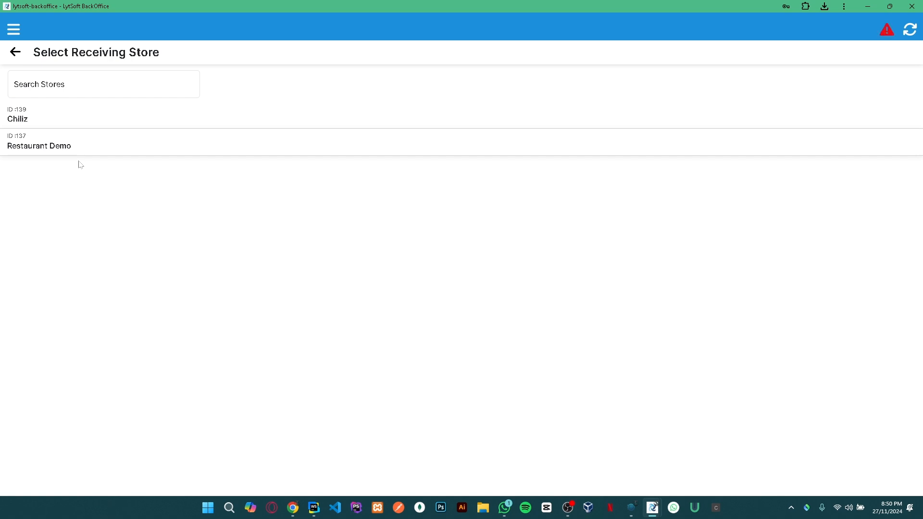
{"action": "left_click", "coordinate": [83, 146]}
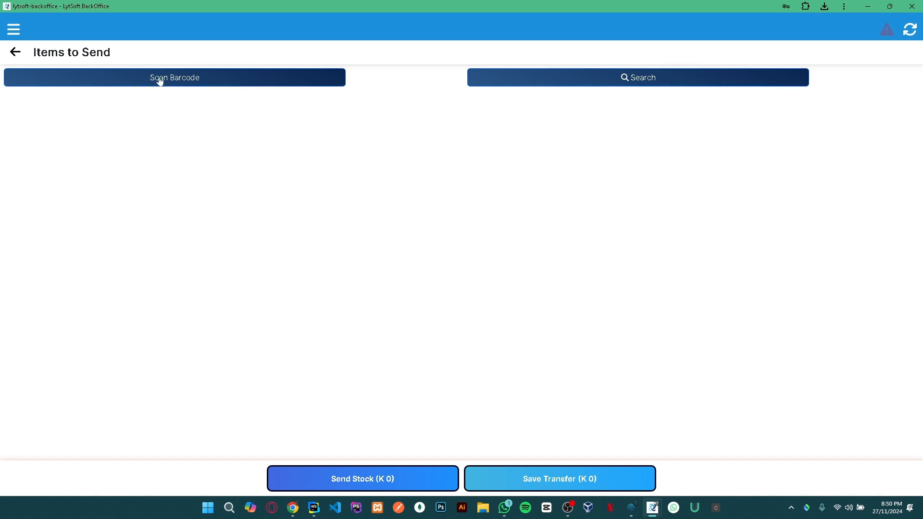
Step: Search item descriptions for "fanta" and add the K 32 Fanta to the transfer with a sending quantity of 15
{"action": "left_click", "coordinate": [630, 85]}
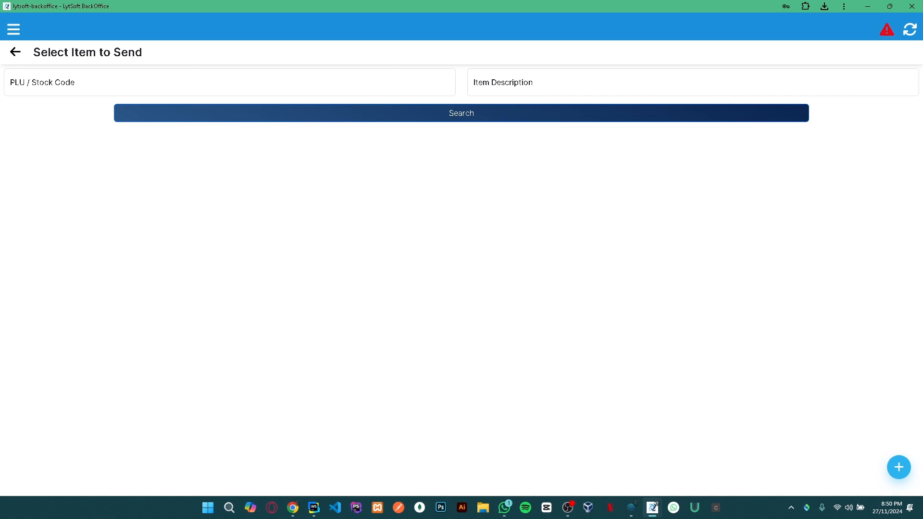
{"action": "left_click", "coordinate": [553, 83]}
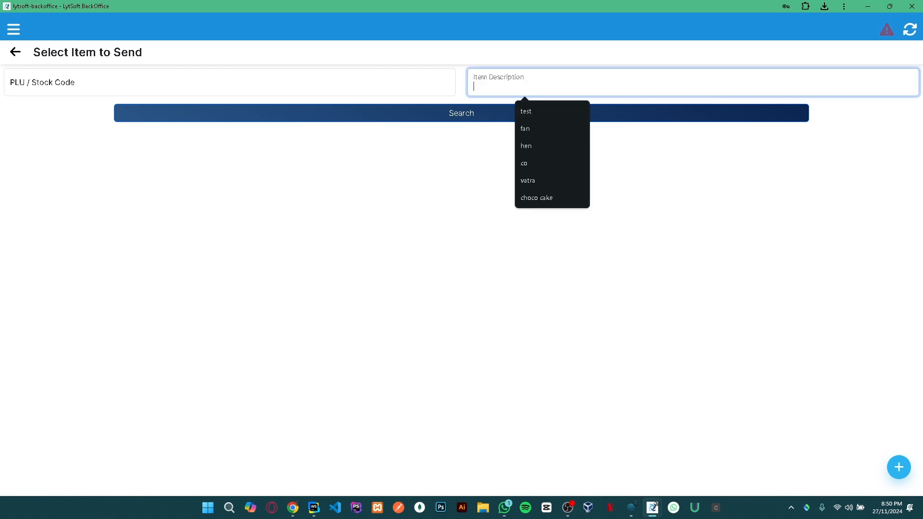
{"action": "type", "text": "fanta"}
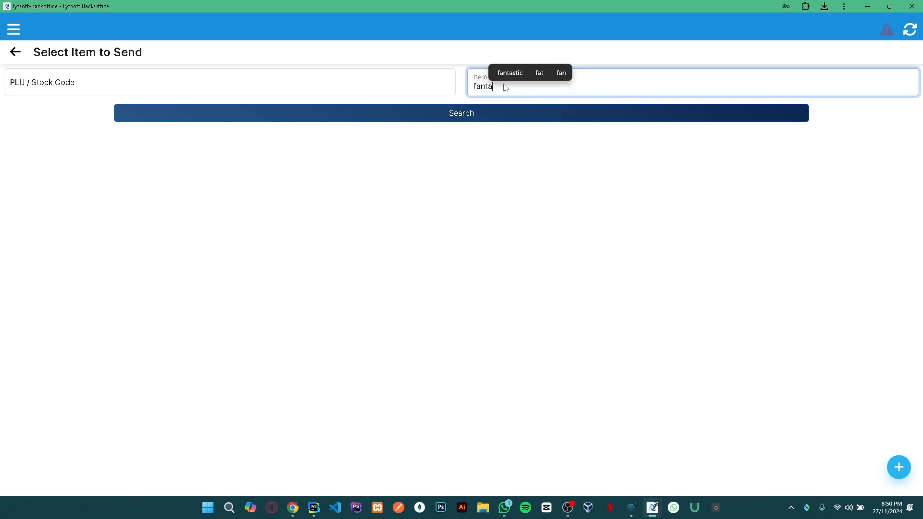
{"action": "key", "text": "Return"}
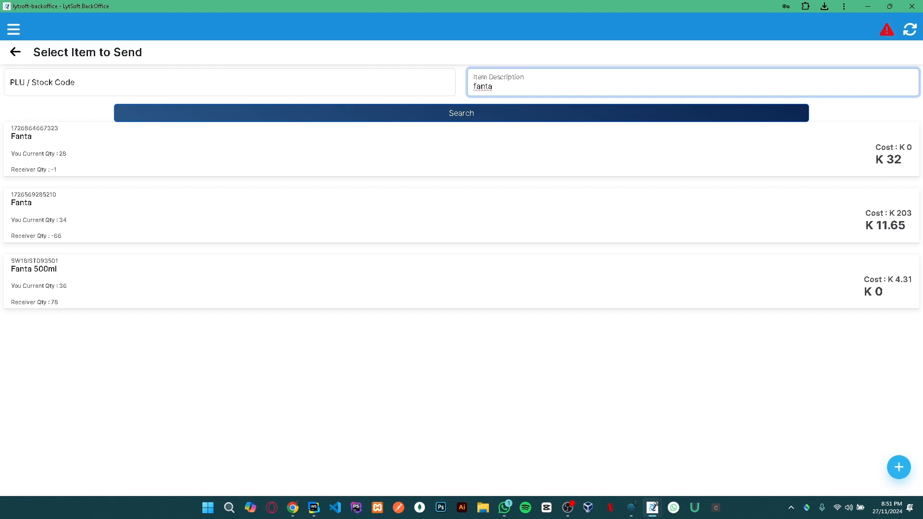
{"action": "left_click", "coordinate": [97, 165]}
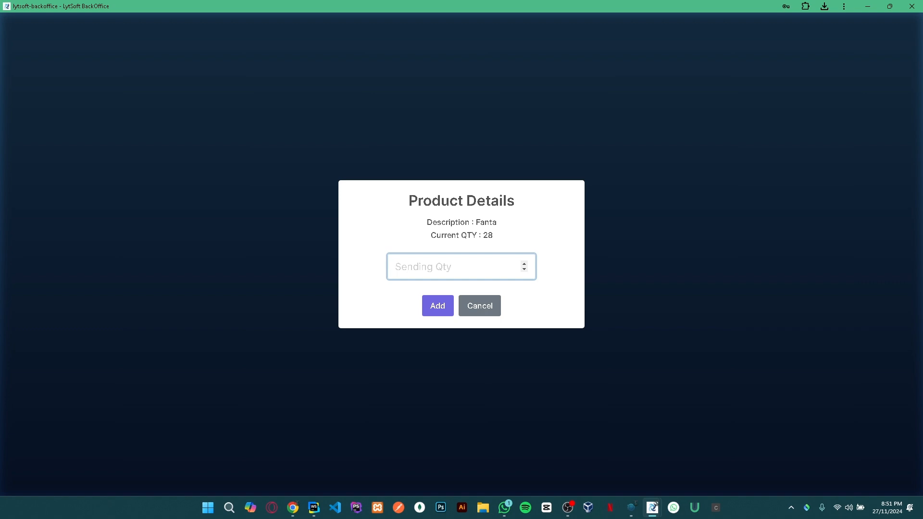
{"action": "type", "text": "15"}
{"action": "left_click", "coordinate": [436, 305]}
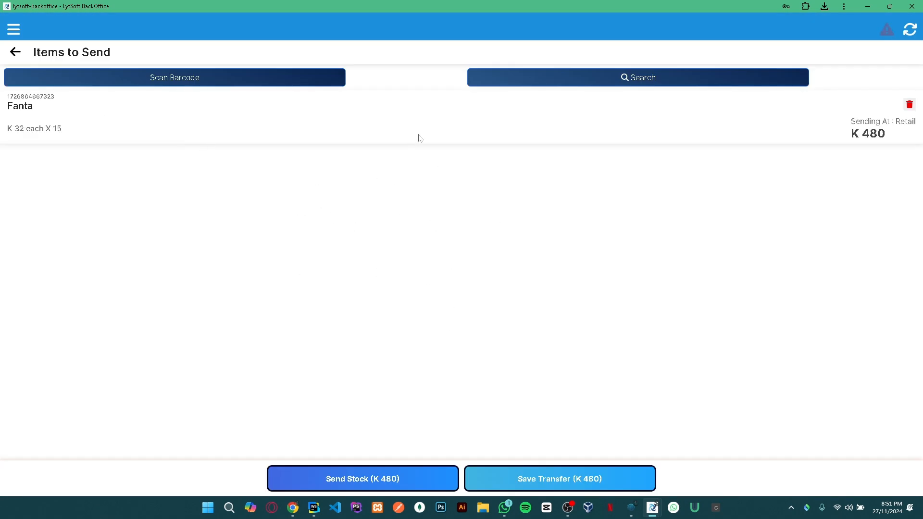
Step: Search item descriptions for "cok" and add Coke Zero to the transfer with a sending quantity of 15
{"action": "left_click", "coordinate": [617, 80]}
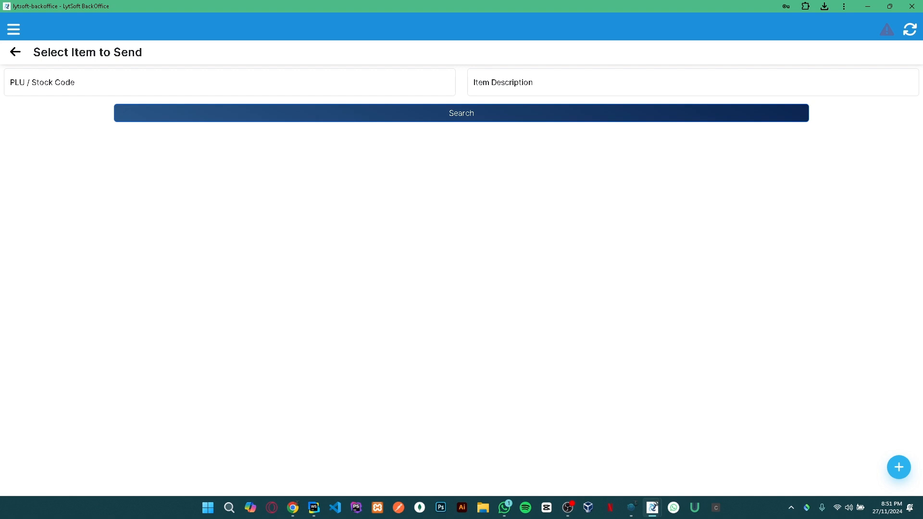
{"action": "left_click", "coordinate": [560, 91]}
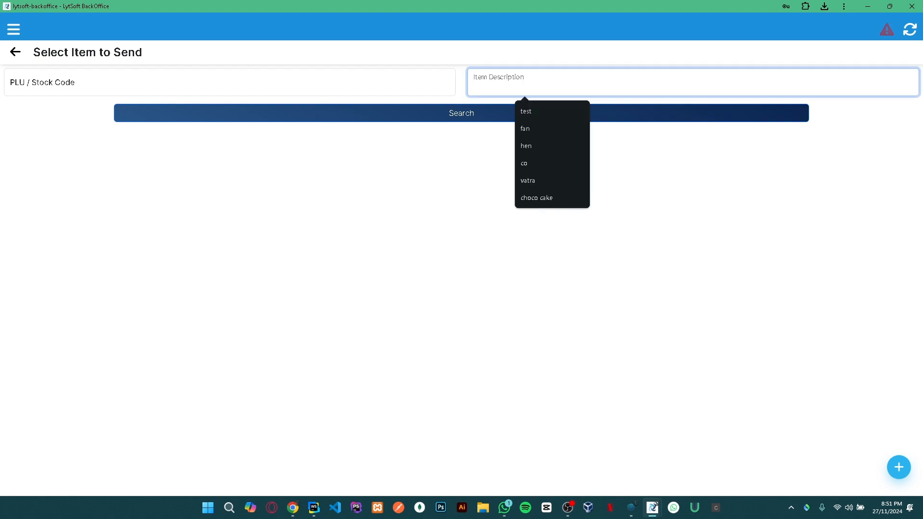
{"action": "type", "text": "cok"}
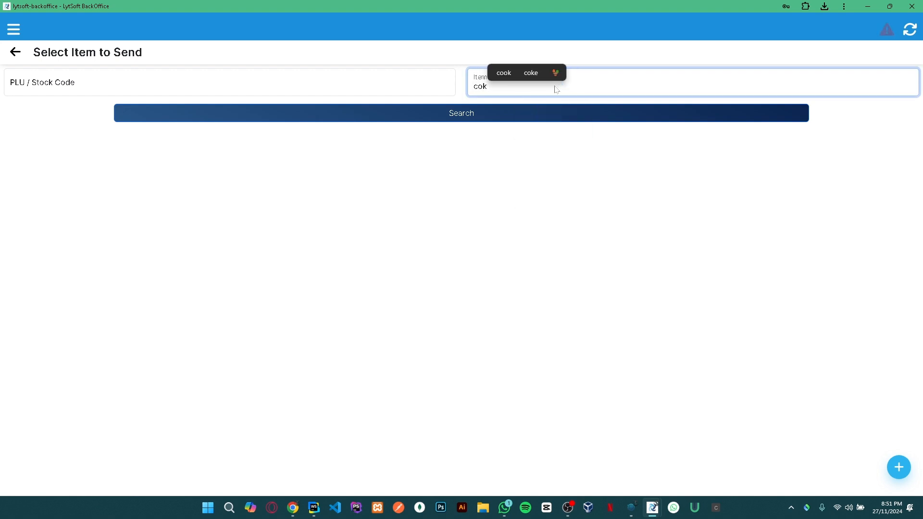
{"action": "key", "text": "Return"}
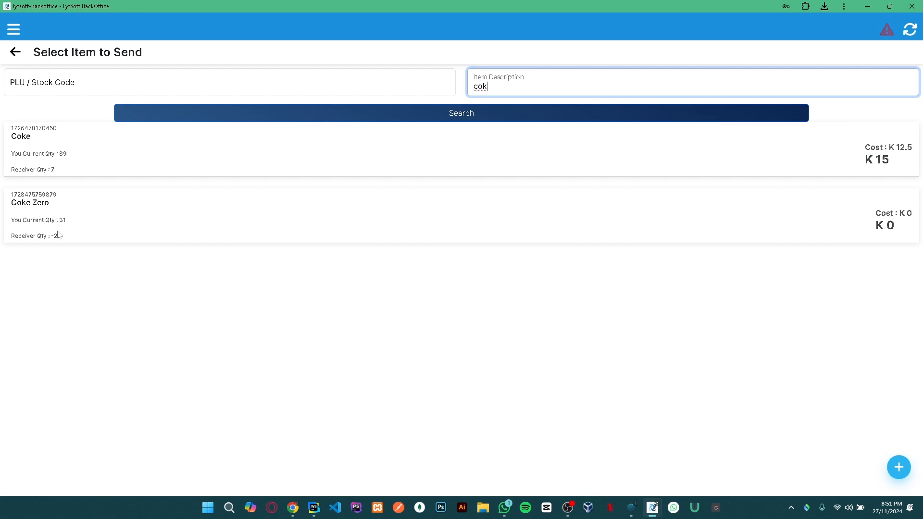
{"action": "left_click", "coordinate": [80, 223]}
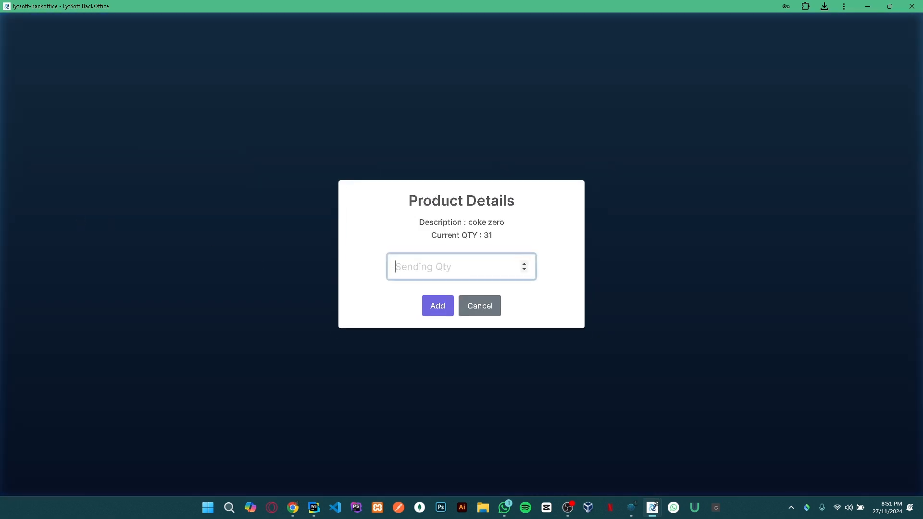
{"action": "type", "text": "15"}
{"action": "left_click", "coordinate": [444, 305]}
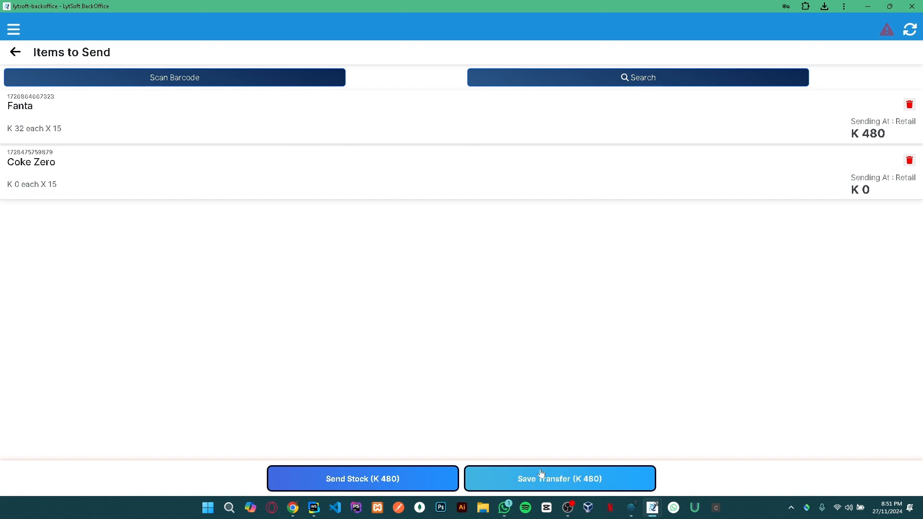
Step: Send the stock without printing a receipt, and check the new entry among the transfers not yet received
{"action": "left_click", "coordinate": [382, 479]}
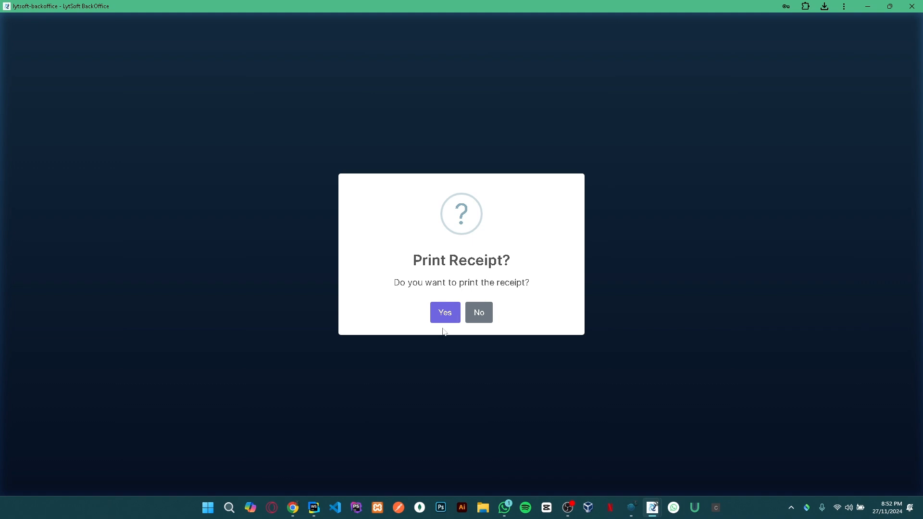
{"action": "left_click", "coordinate": [478, 314]}
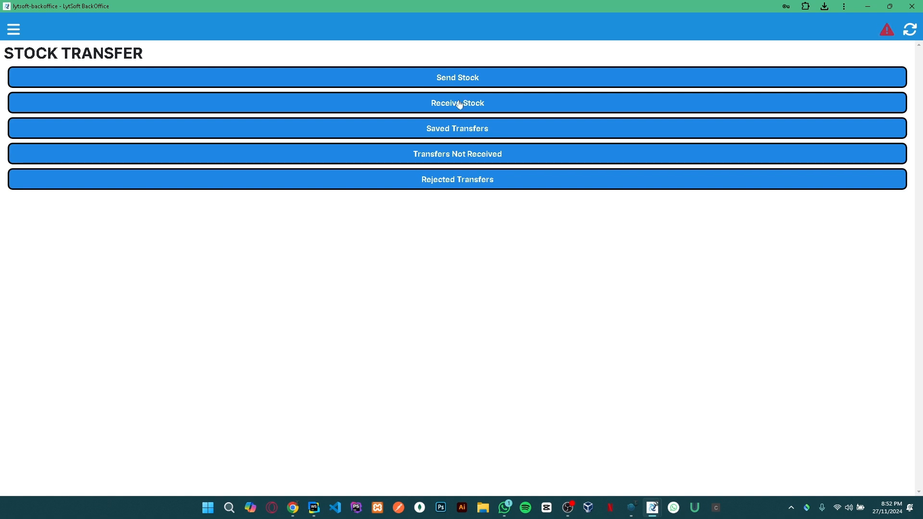
{"action": "left_click", "coordinate": [466, 154]}
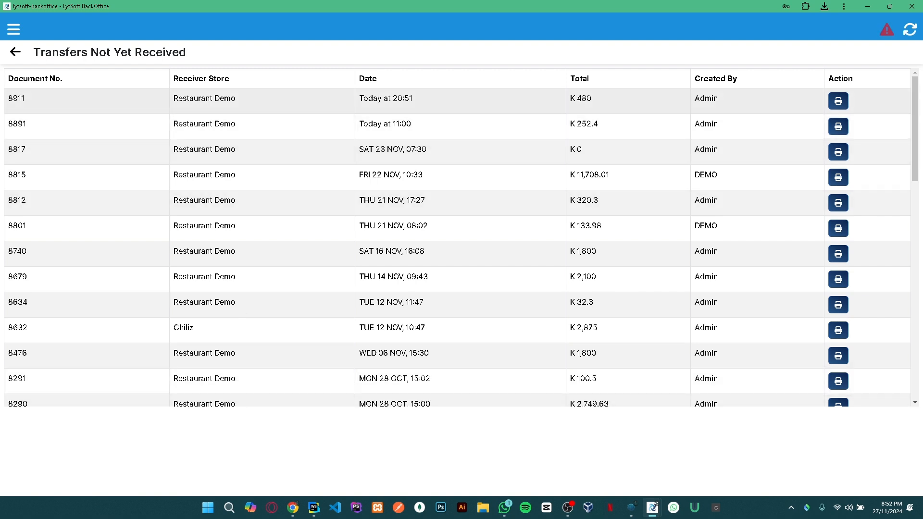
{"action": "left_click_drag", "start_coordinate": [389, 98], "coordinate": [421, 99]}
Step: Sign out of the current store and switch to the Restaurant Demo store
{"action": "left_click", "coordinate": [13, 30]}
{"action": "scroll", "coordinate": [70, 336], "scroll_direction": "down", "scroll_amount": 3}
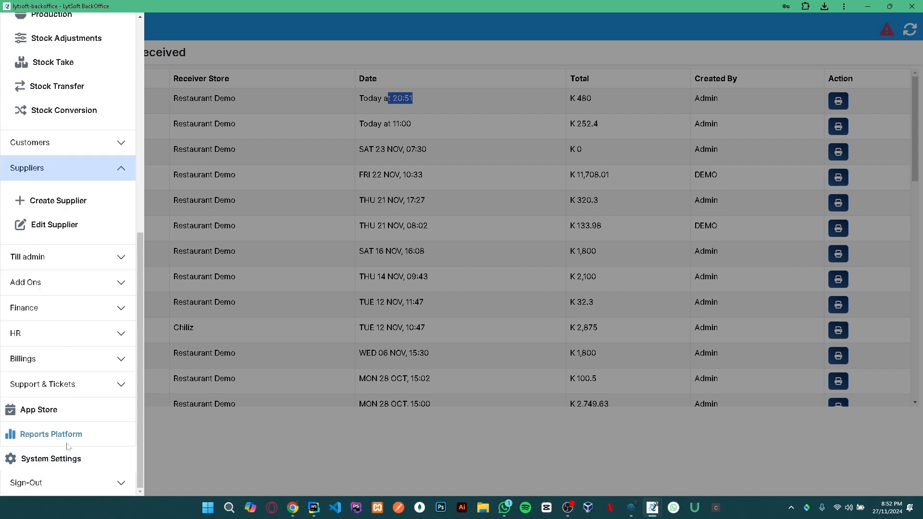
{"action": "left_click", "coordinate": [77, 482]}
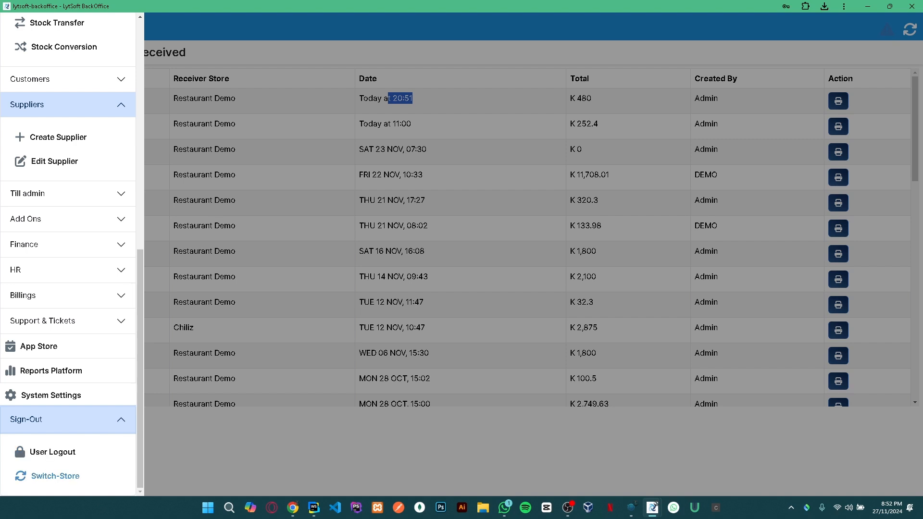
{"action": "left_click", "coordinate": [55, 474]}
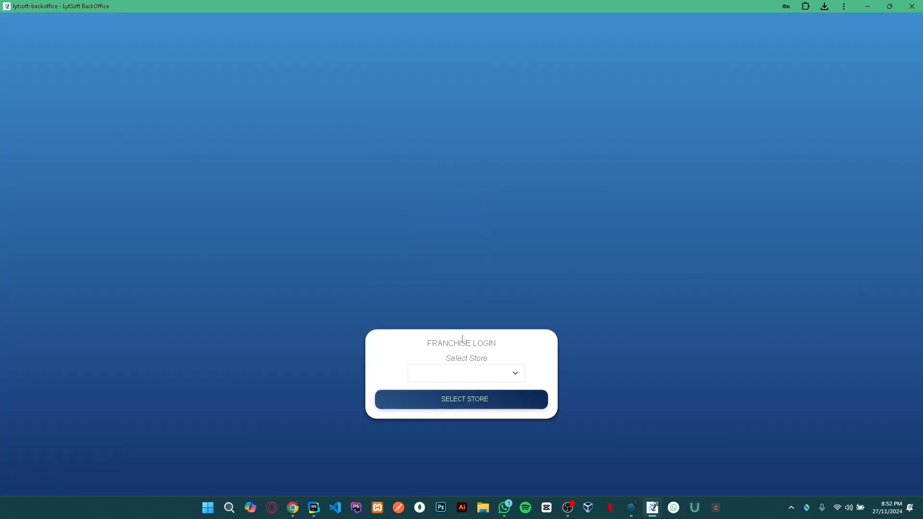
{"action": "left_click", "coordinate": [456, 378]}
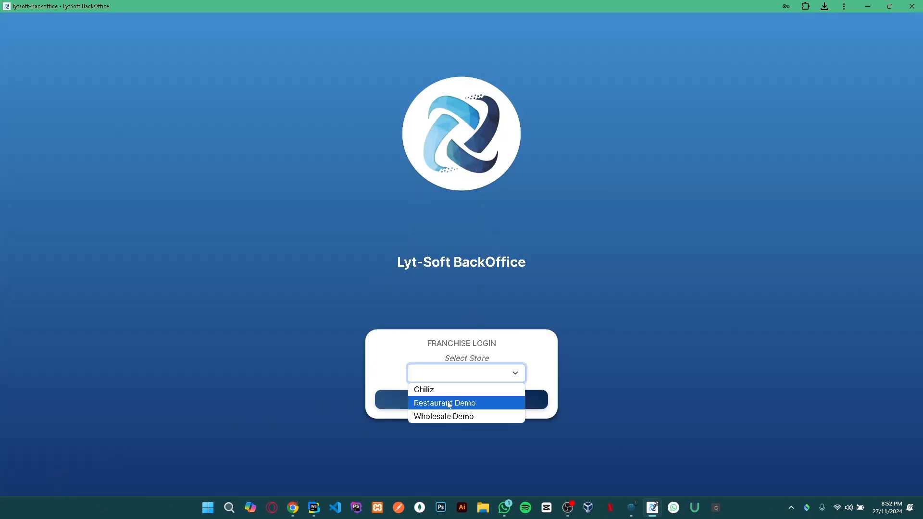
{"action": "left_click", "coordinate": [449, 401]}
{"action": "left_click", "coordinate": [447, 401]}
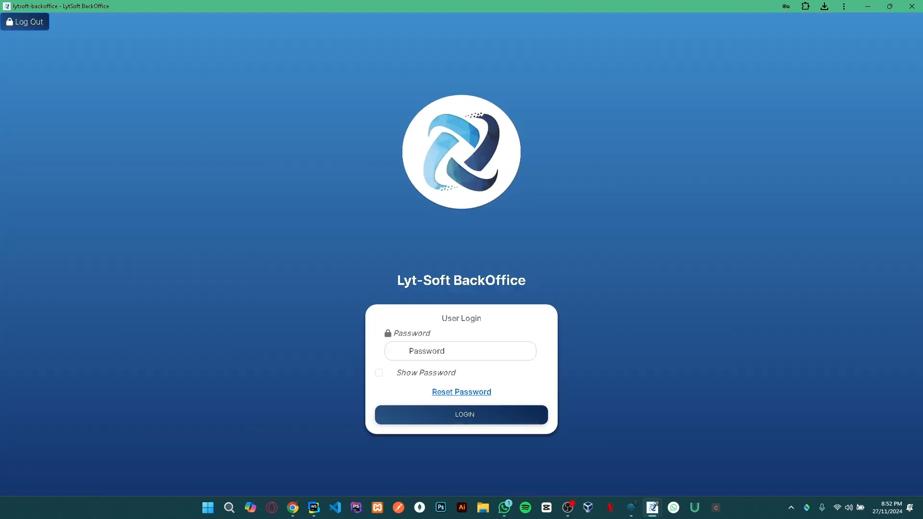
Step: Log in to the store with the user password and decline the Smart Invoicing registration
{"action": "left_click", "coordinate": [460, 352]}
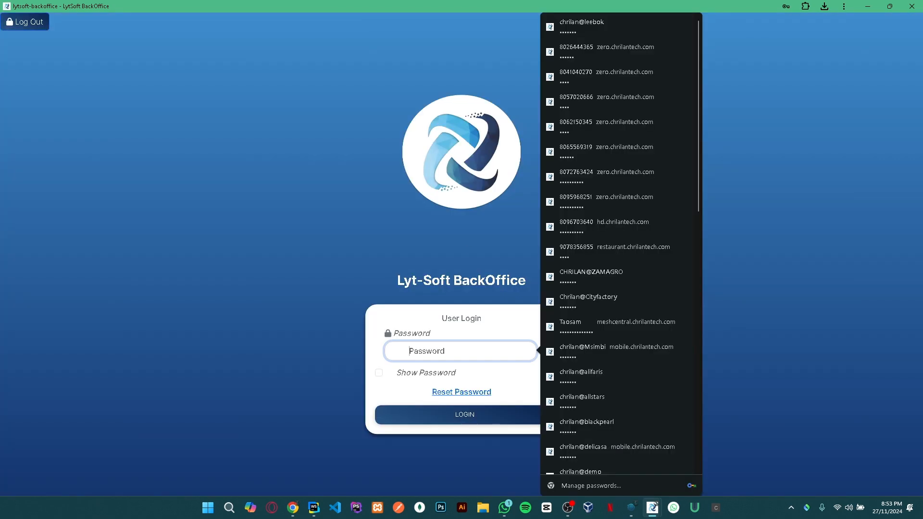
{"action": "type", "text": "•••"}
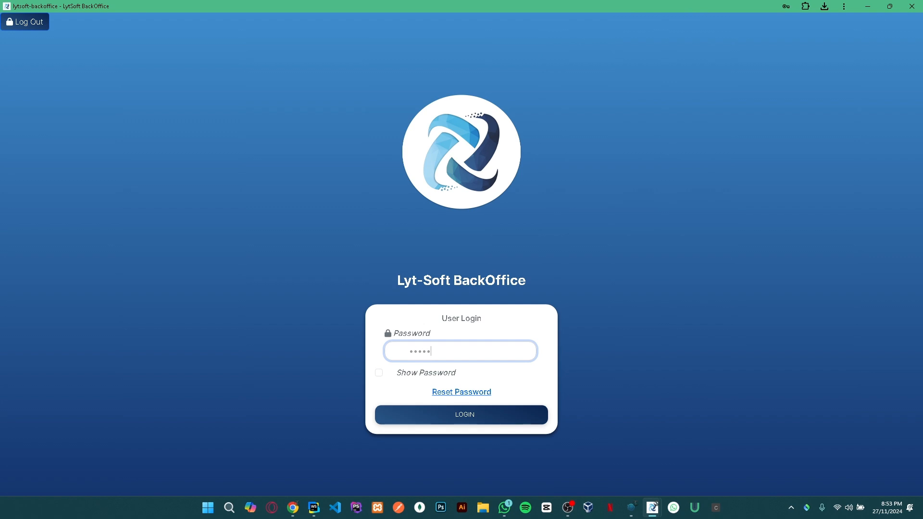
{"action": "type", "text": "••••"}
{"action": "key", "text": "Return"}
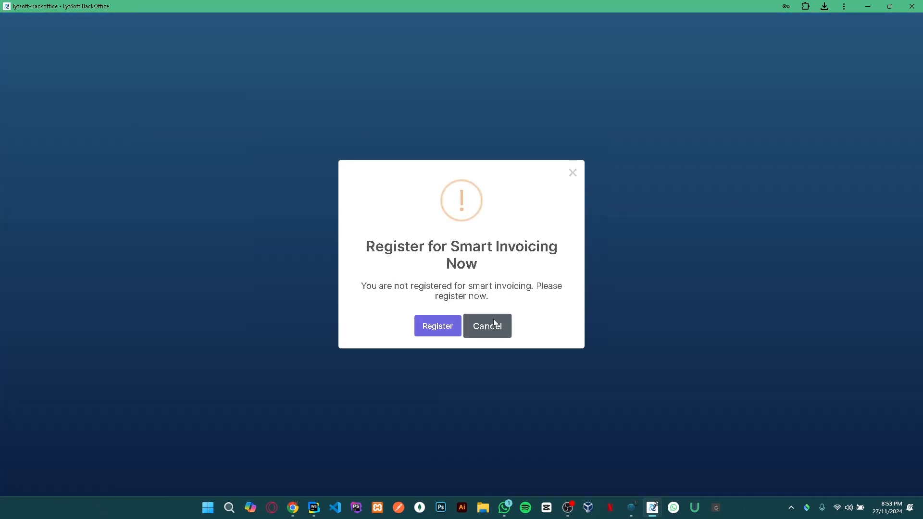
{"action": "left_click", "coordinate": [494, 323]}
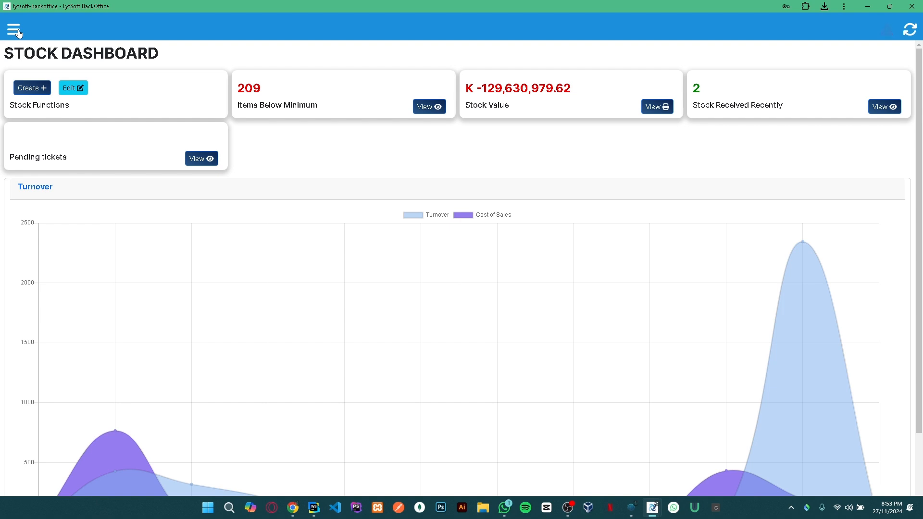
Step: Open the incoming stock list under Stock Transfer and locate the newest transfer from Wholesale Demo
{"action": "left_click", "coordinate": [17, 31]}
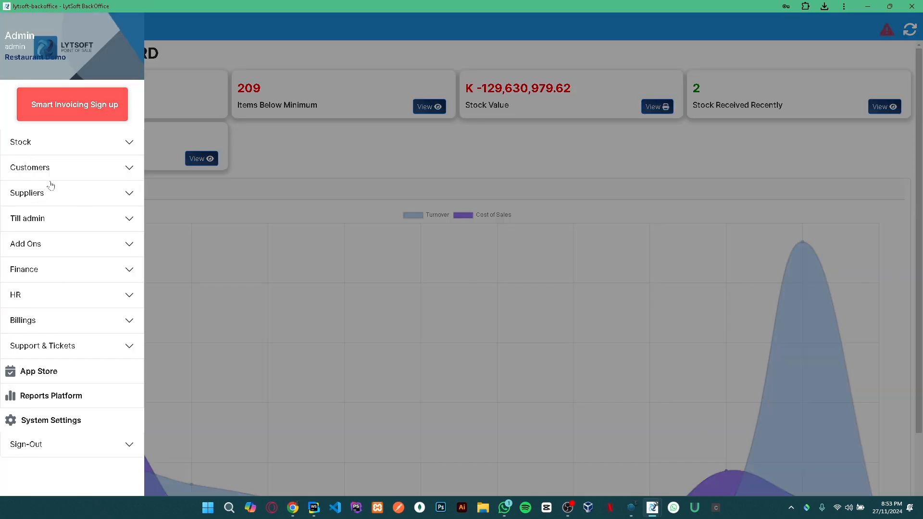
{"action": "left_click", "coordinate": [47, 149]}
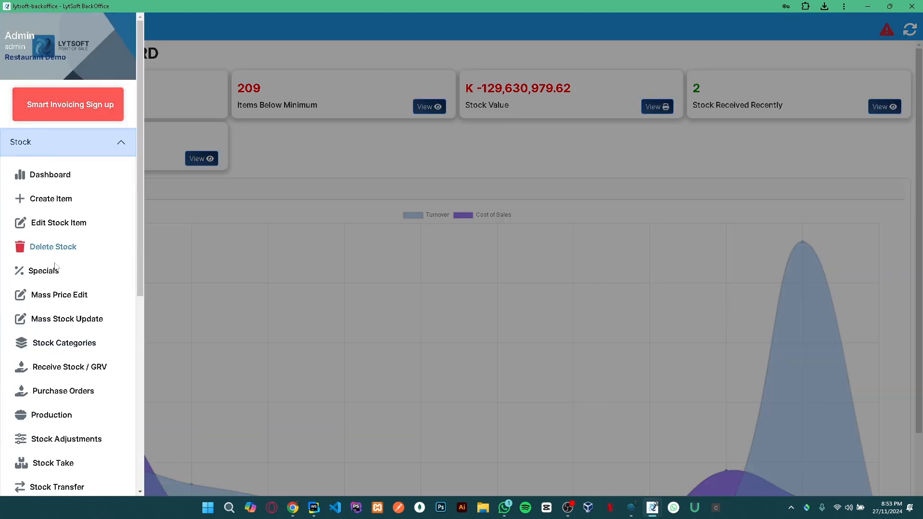
{"action": "scroll", "coordinate": [58, 378], "scroll_direction": "down", "scroll_amount": 5}
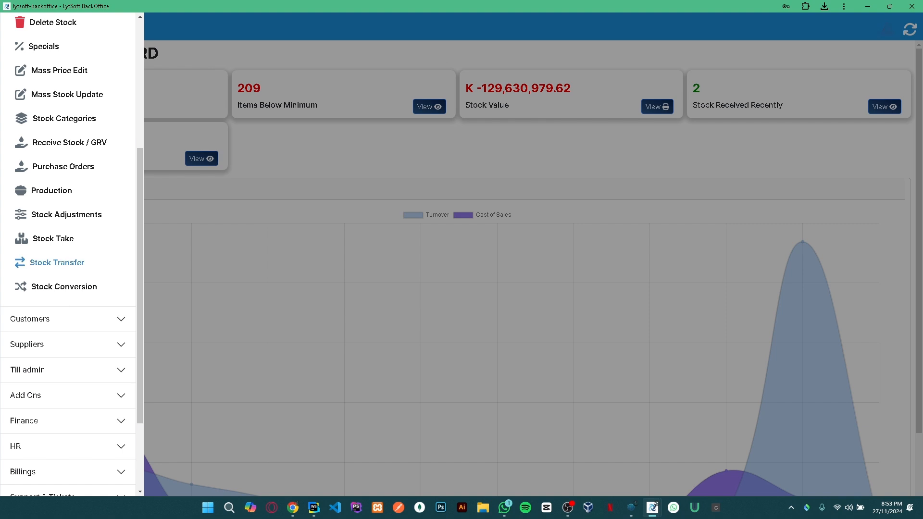
{"action": "left_click", "coordinate": [57, 262]}
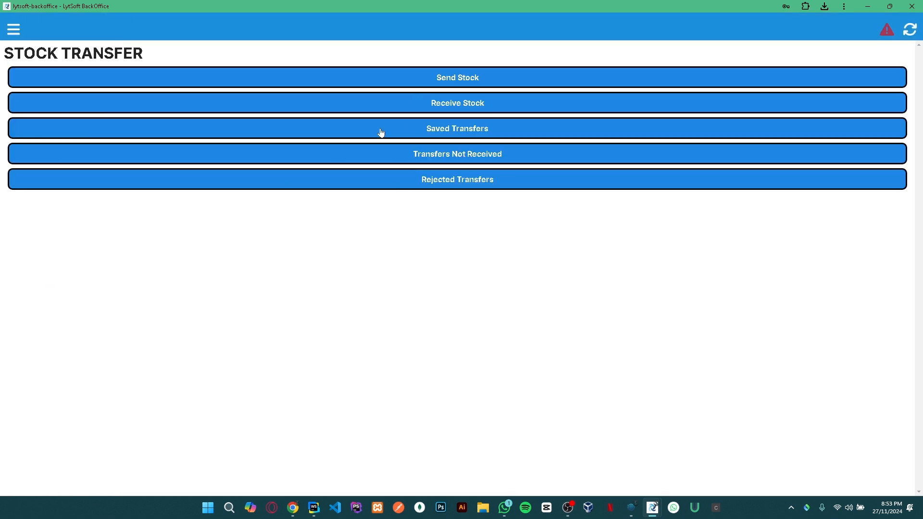
{"action": "left_click", "coordinate": [460, 106]}
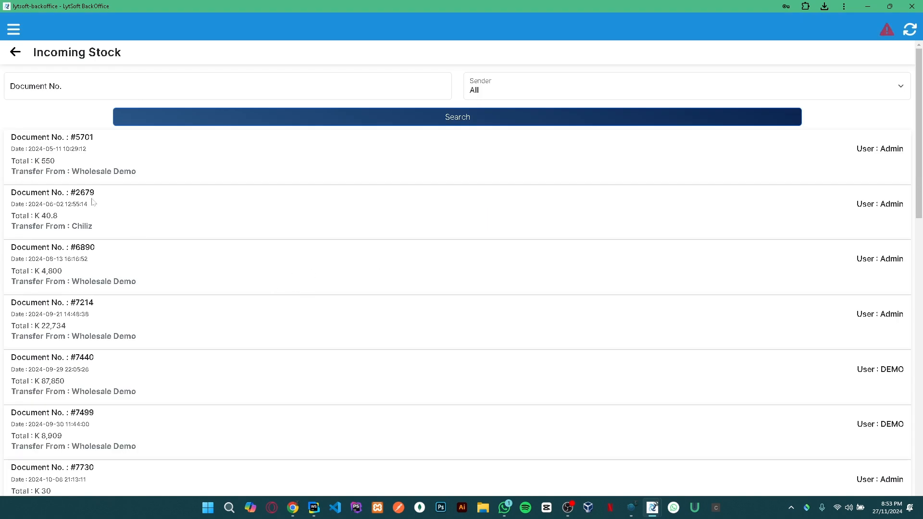
{"action": "scroll", "coordinate": [195, 207], "scroll_direction": "down", "scroll_amount": 15}
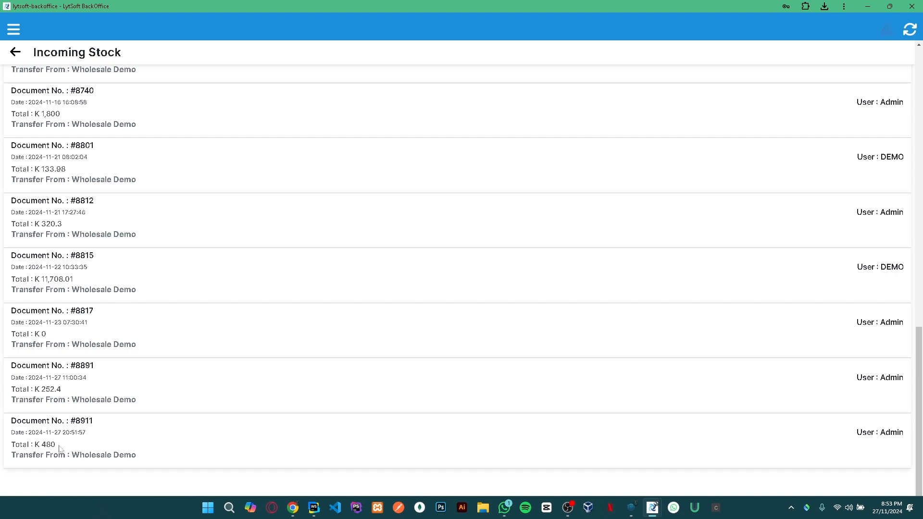
Step: Open the newest incoming transfer from Wholesale Demo, accept it and confirm adding the Fanta and Coke Zero to stock
{"action": "scroll", "coordinate": [96, 435], "scroll_direction": "up", "scroll_amount": 10}
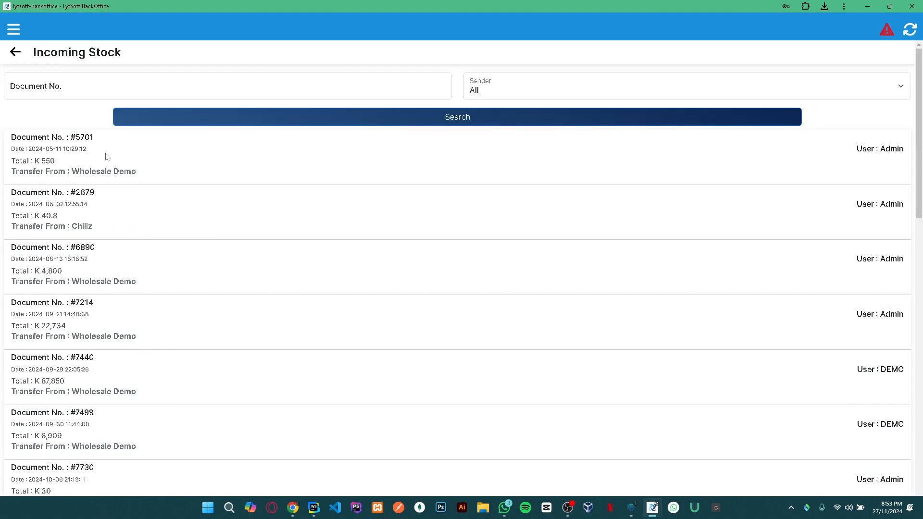
{"action": "scroll", "coordinate": [107, 156], "scroll_direction": "down", "scroll_amount": 10}
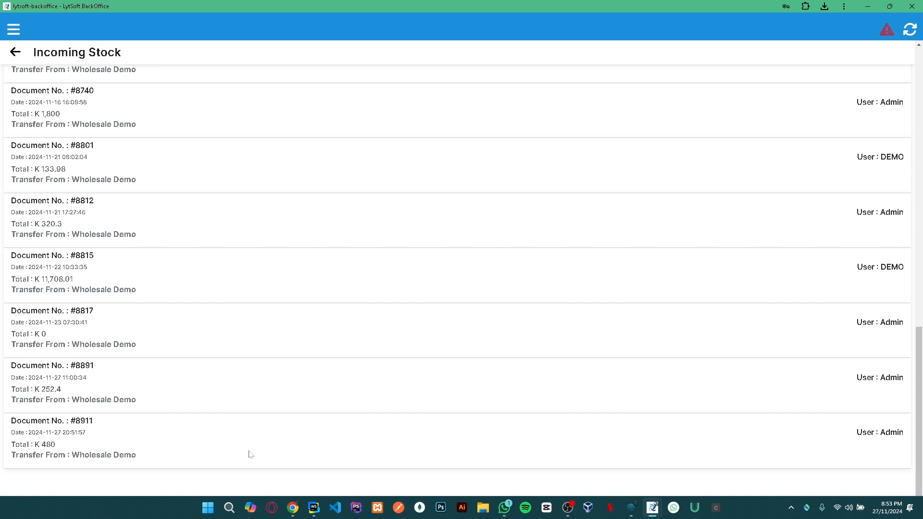
{"action": "left_click", "coordinate": [579, 441]}
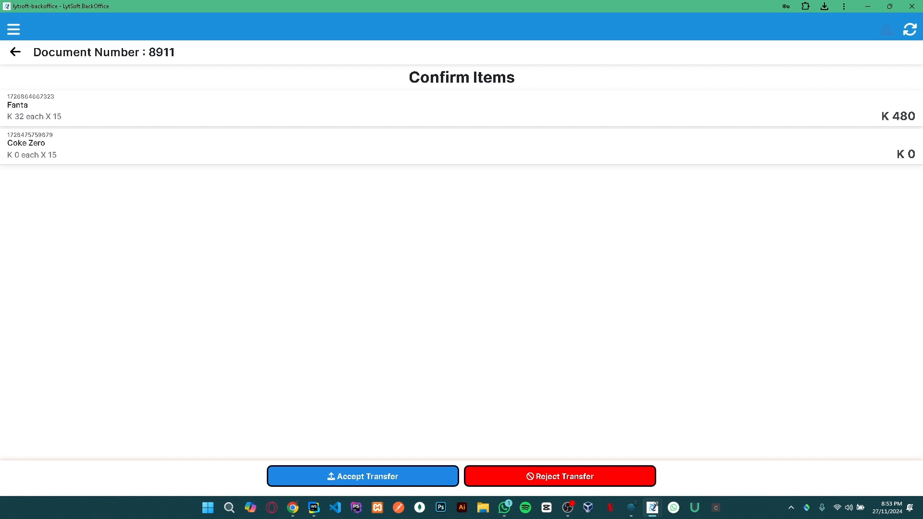
{"action": "left_click", "coordinate": [358, 478]}
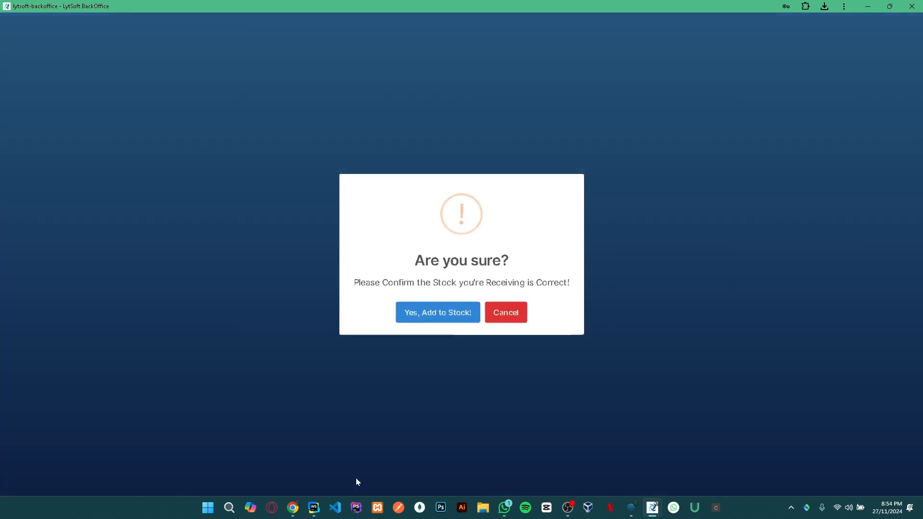
{"action": "left_click", "coordinate": [434, 317]}
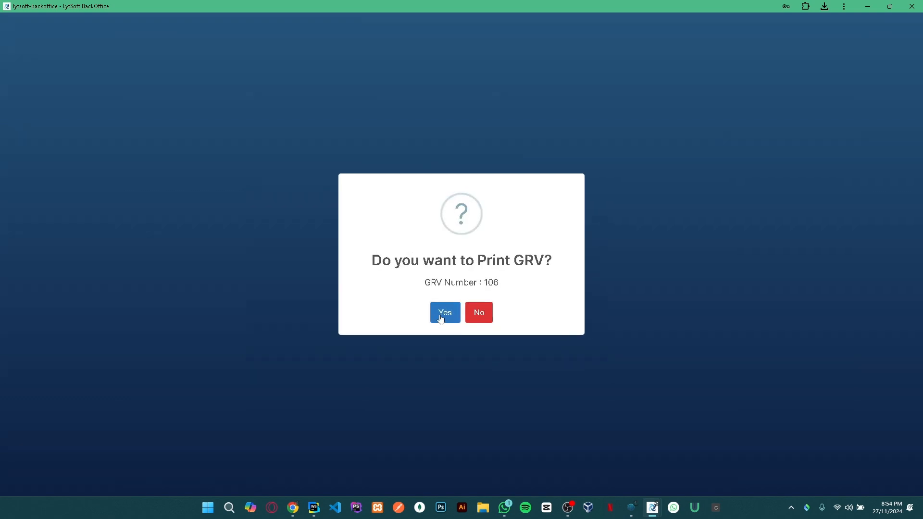
Step: Print the GRV as an A4 document and review the downloaded GRV #106.pdf
{"action": "left_click", "coordinate": [441, 319]}
{"action": "left_click_drag", "start_coordinate": [484, 283], "coordinate": [499, 283]}
{"action": "left_click", "coordinate": [445, 313]}
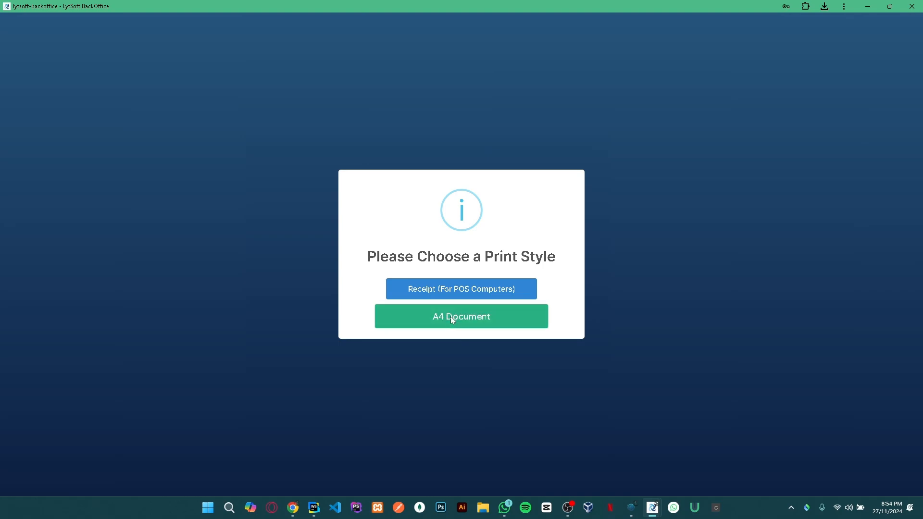
{"action": "left_click", "coordinate": [452, 320]}
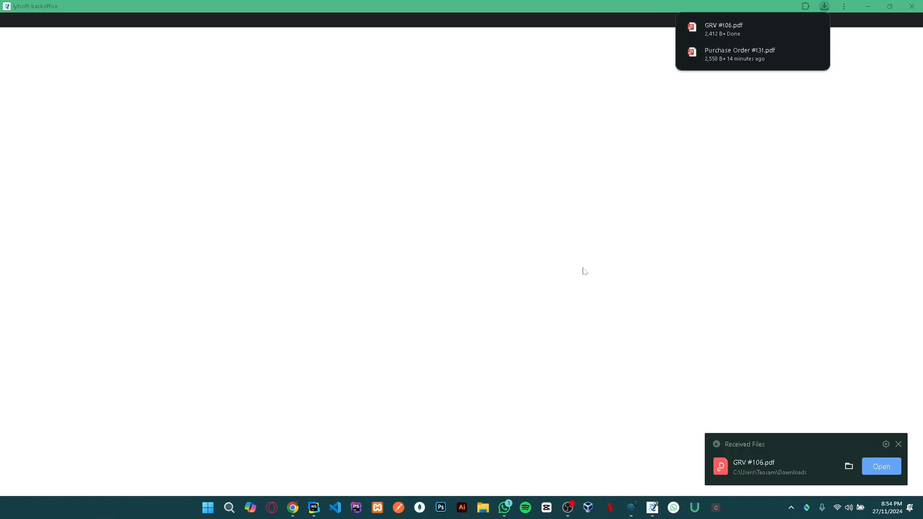
{"action": "left_click", "coordinate": [877, 463]}
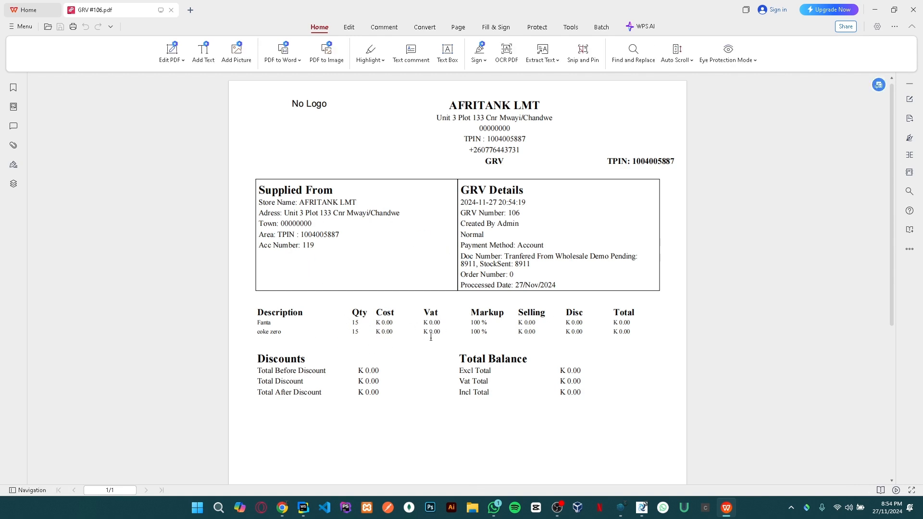
{"action": "left_click", "coordinate": [914, 10]}
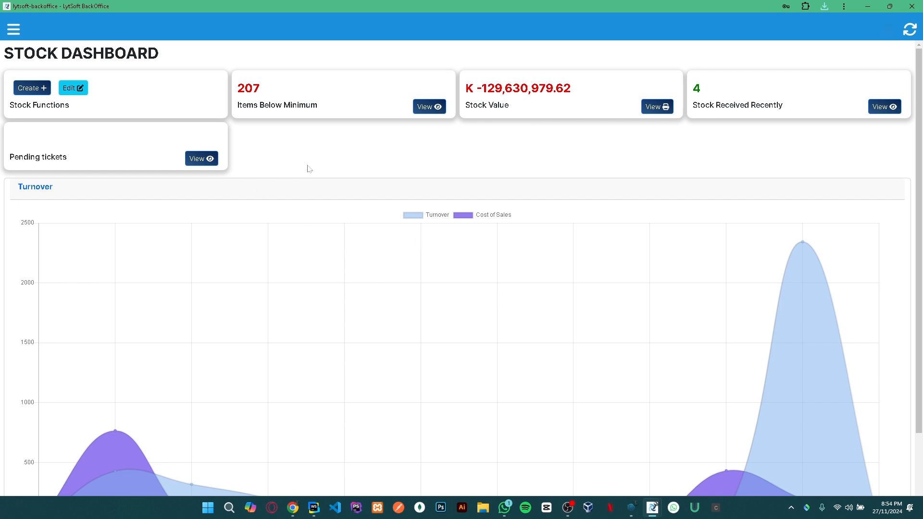
Step: Open the receiving store selection for a new outgoing stock transfer
{"action": "left_click", "coordinate": [12, 31]}
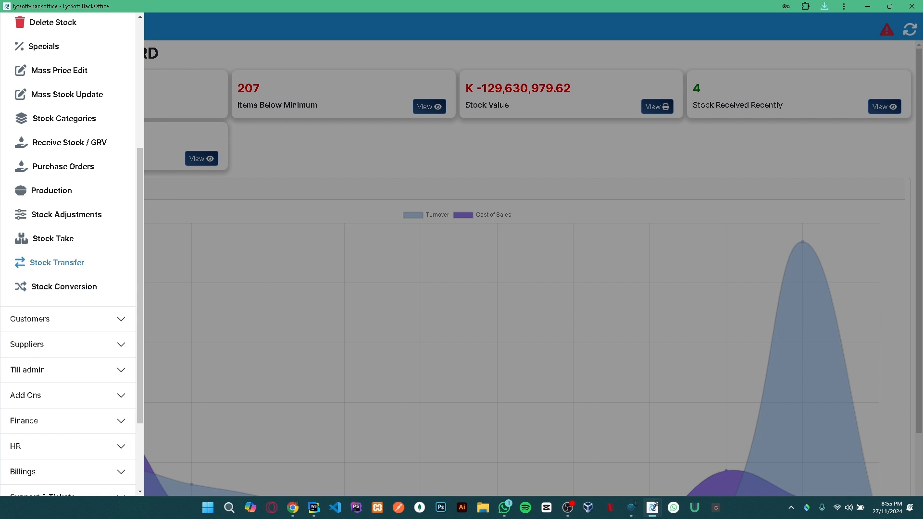
{"action": "left_click", "coordinate": [57, 263]}
{"action": "left_click", "coordinate": [457, 80]}
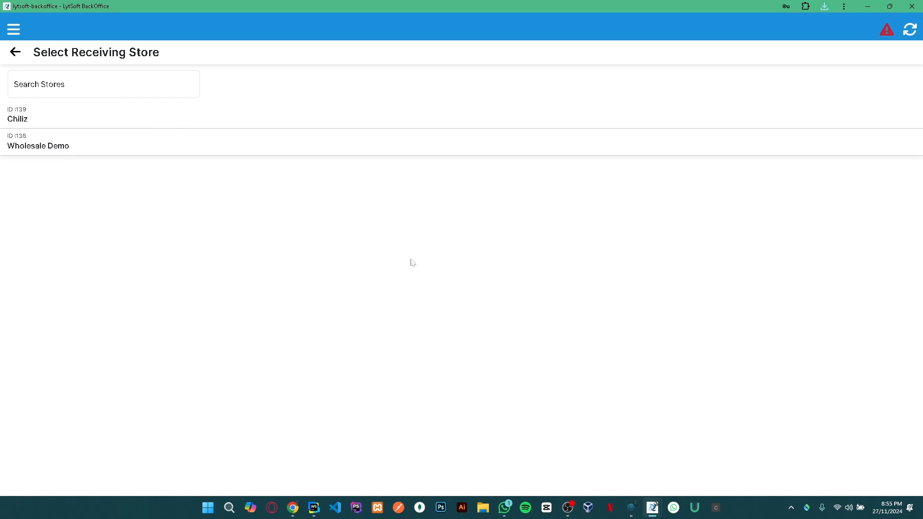
{"action": "left_click", "coordinate": [568, 508]}
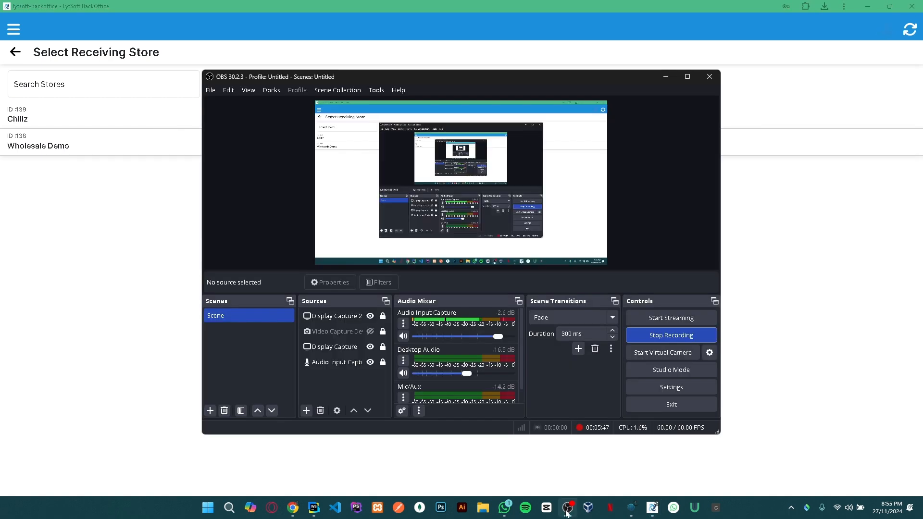